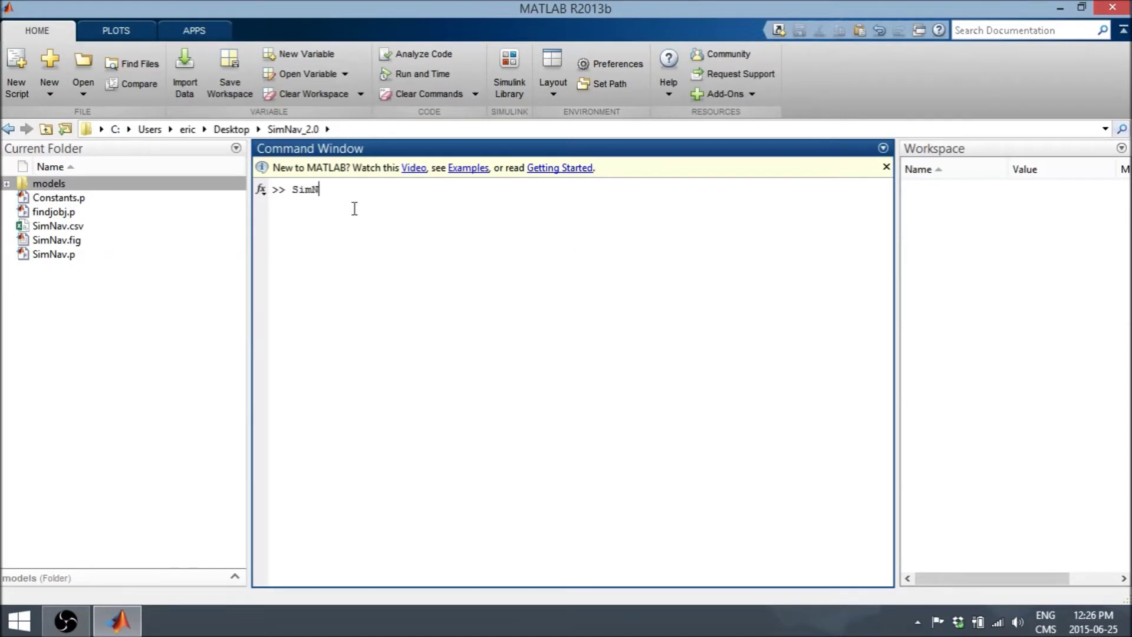
- Launch SimNav from the MATLAB prompt and load the clone report SimNav.csv
key(Return)
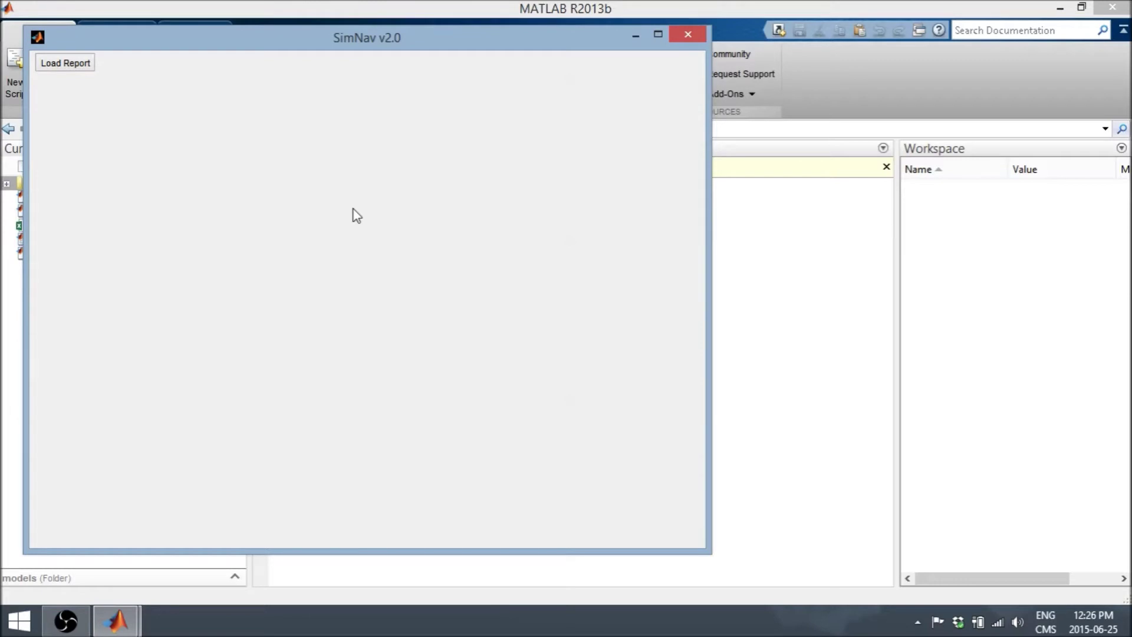
click(84, 63)
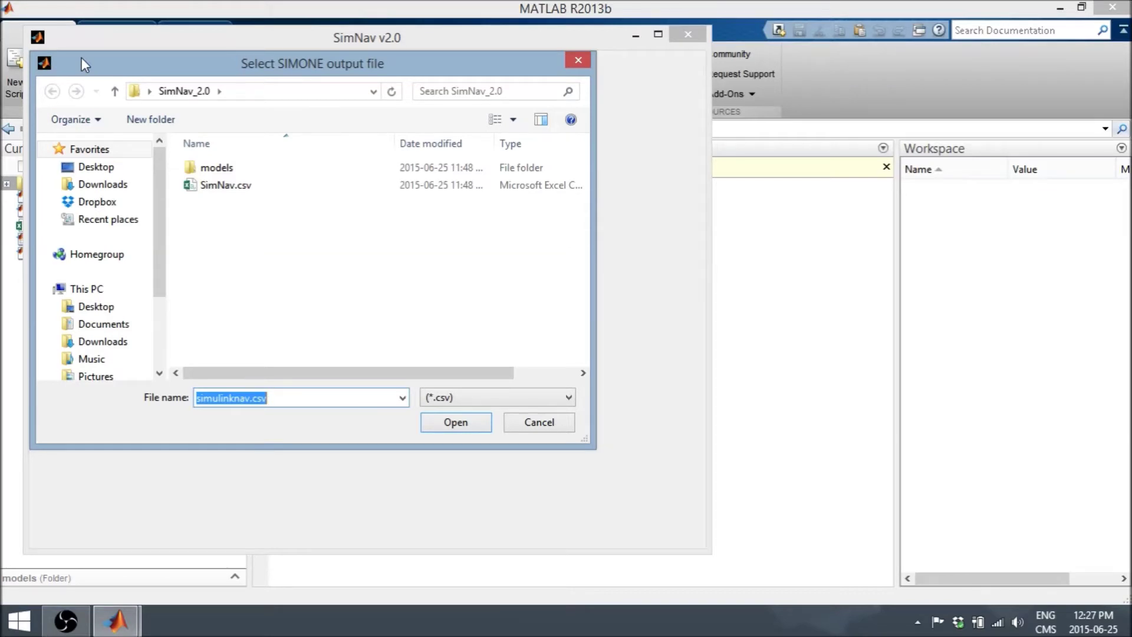
double_click(219, 185)
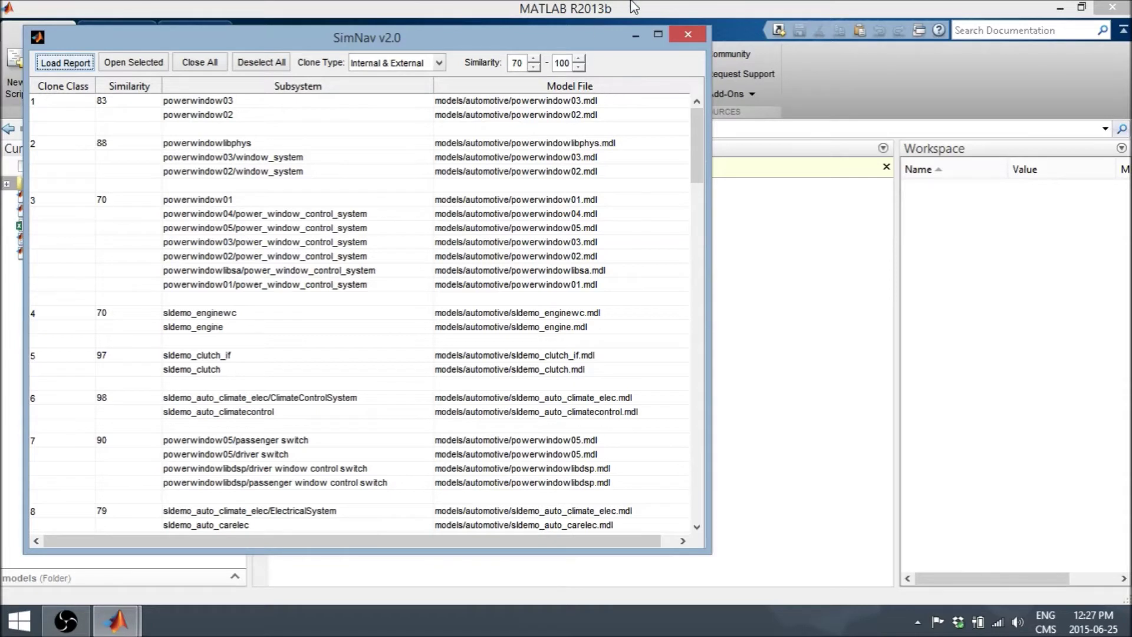
- Select the two clone class 1 subsystems, replace that selection with all of clone class 2, and open its models
click(205, 103)
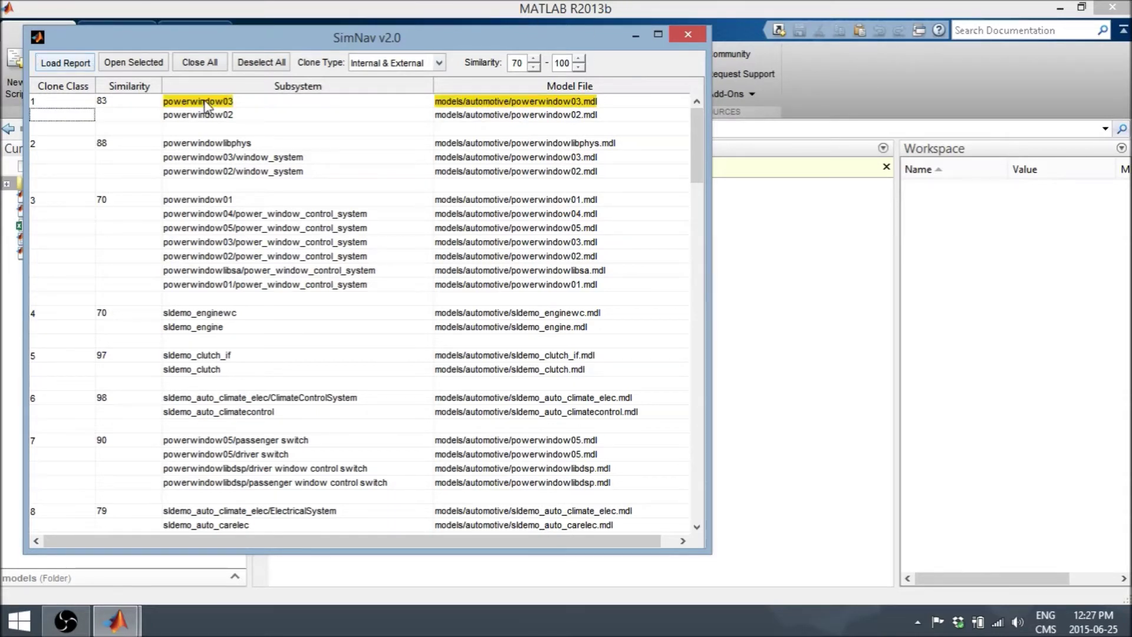
click(206, 116)
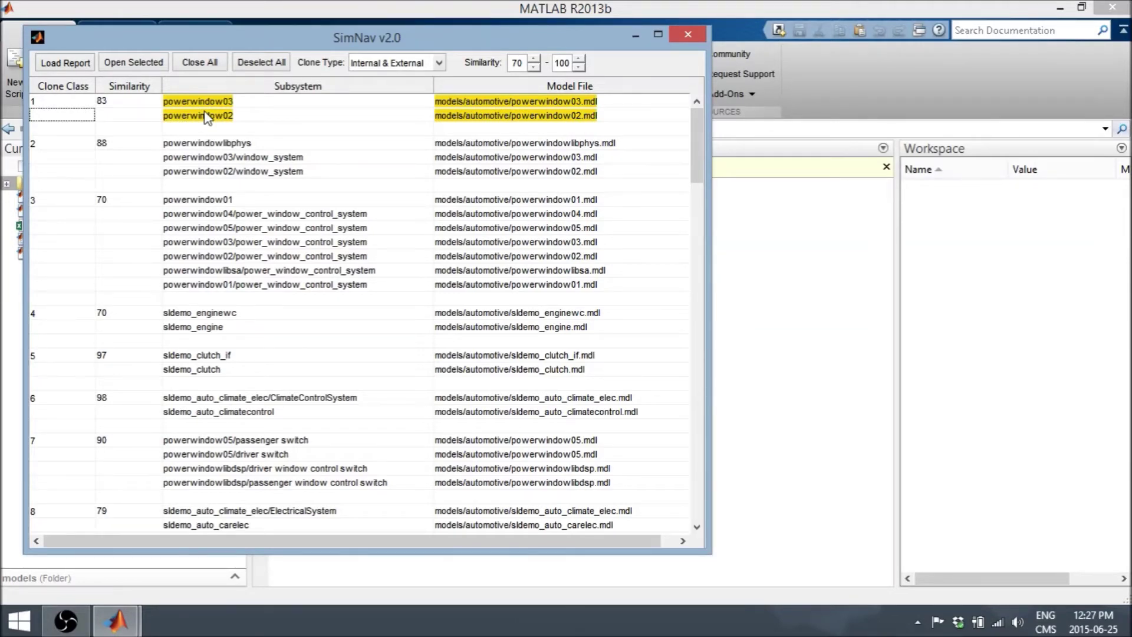
click(46, 152)
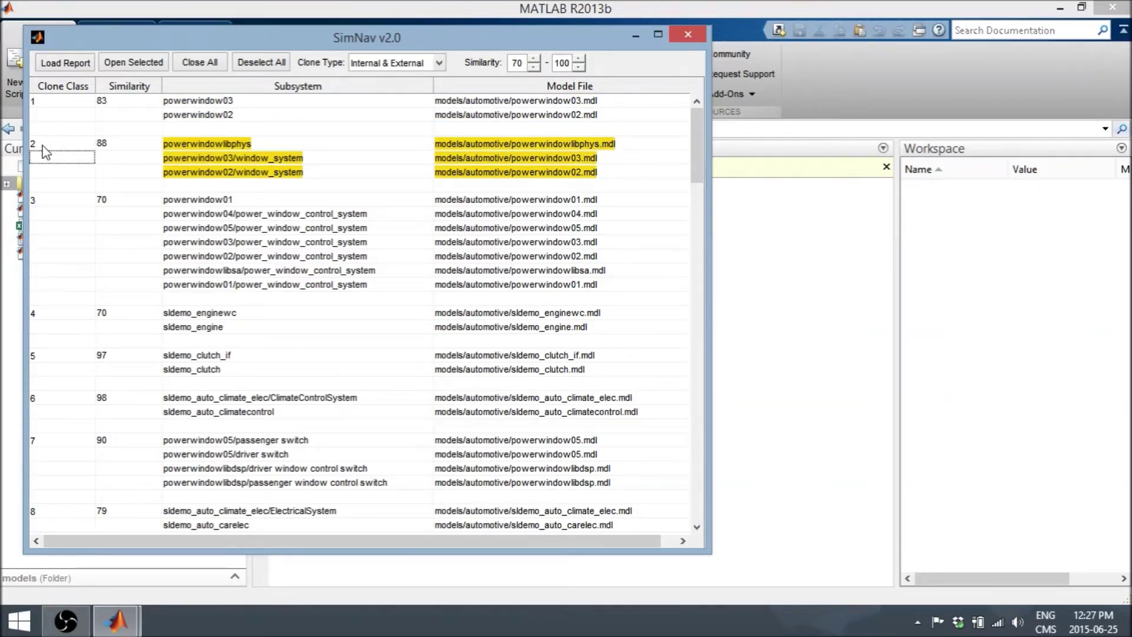
click(149, 67)
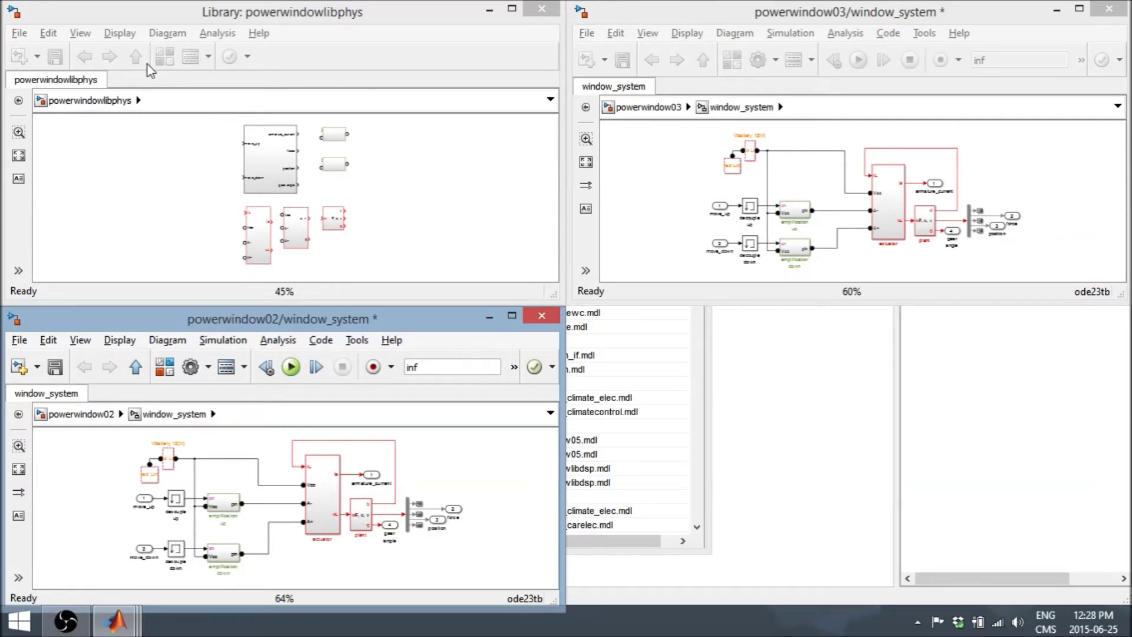
- Return to the clone report, close all opened models and clear the clone class 2 selection
click(596, 553)
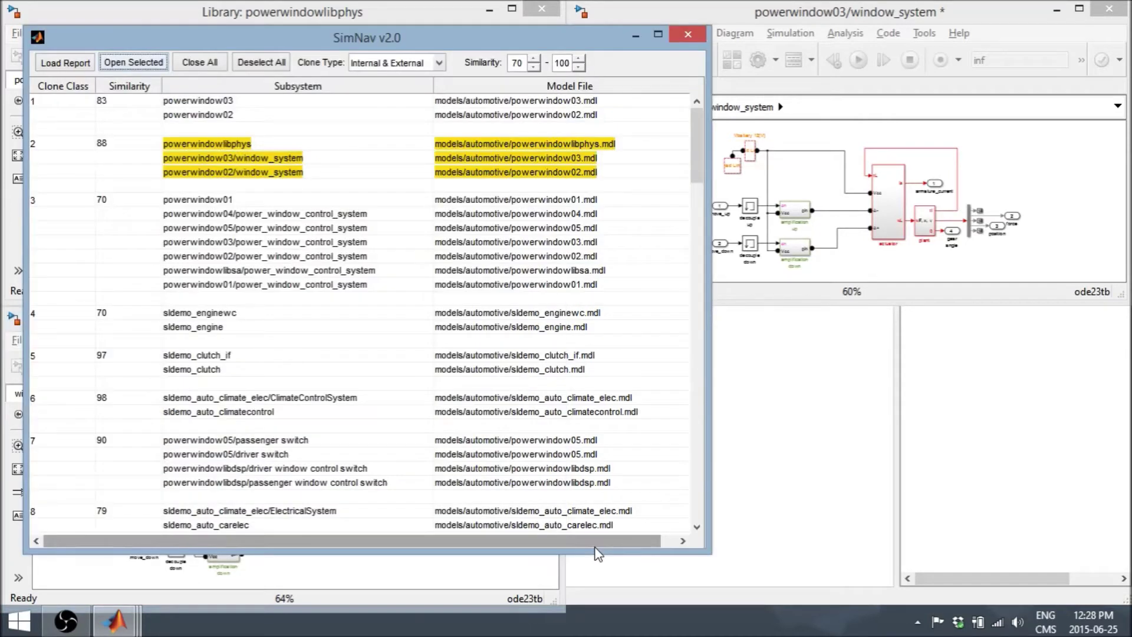
click(204, 65)
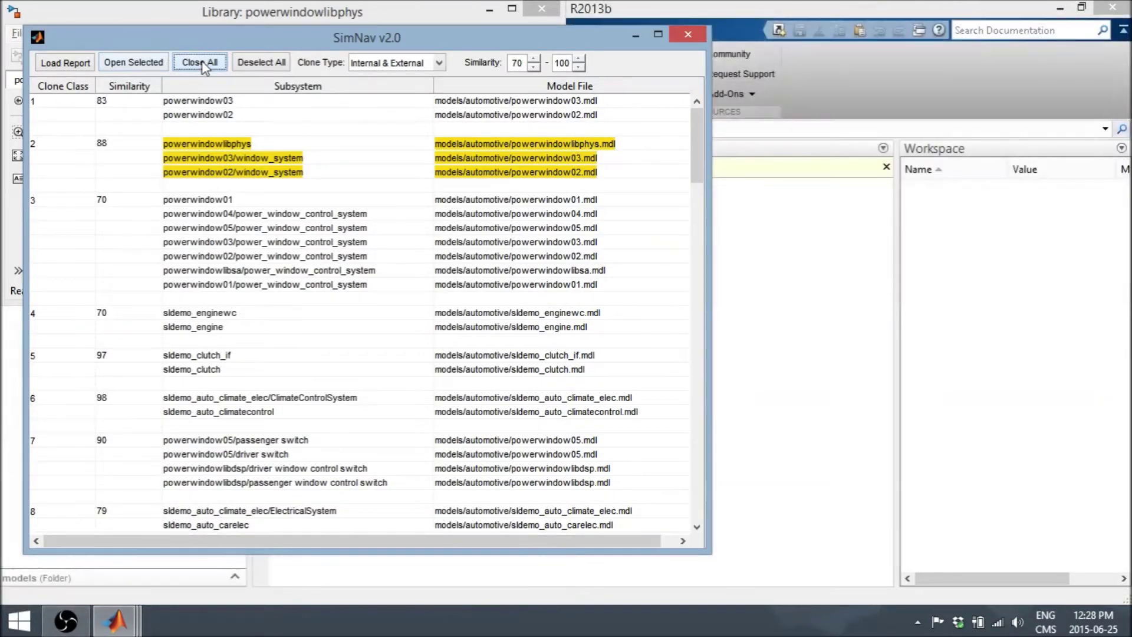
click(273, 66)
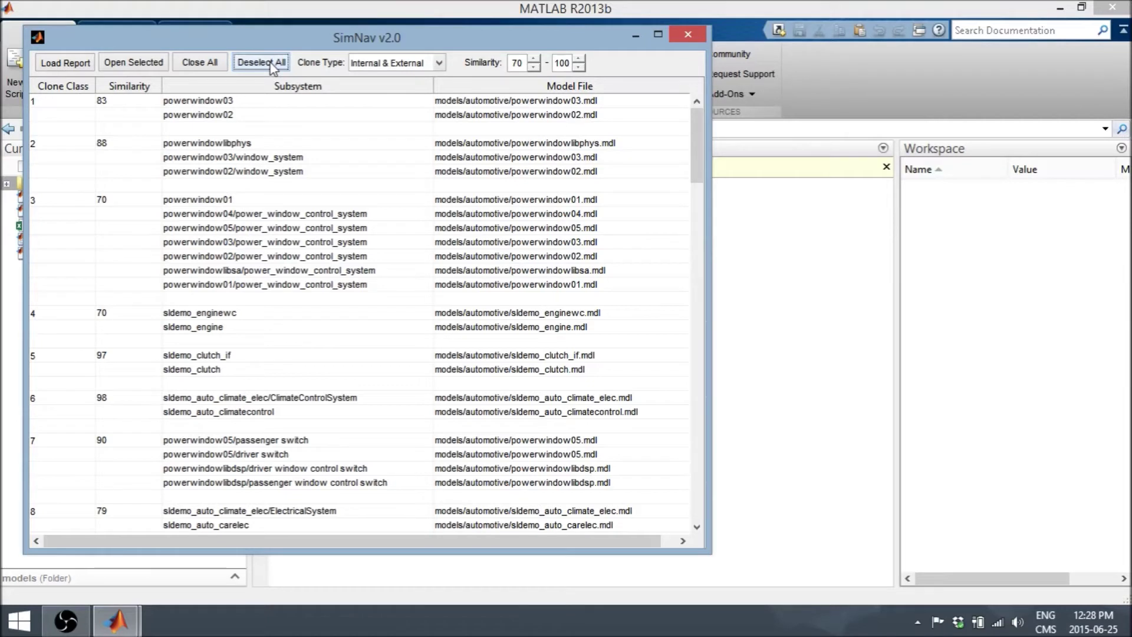
- Select clone class 11 in the report and open its powerwindow and powerwindow_cv models
click(698, 524)
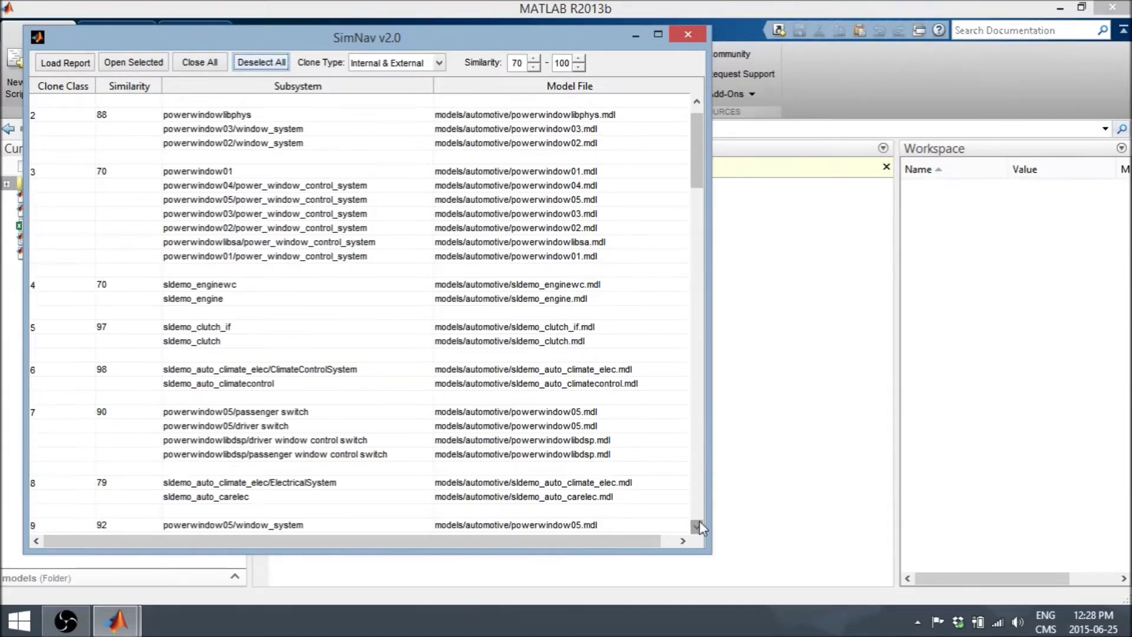
drag(697, 524, 697, 524)
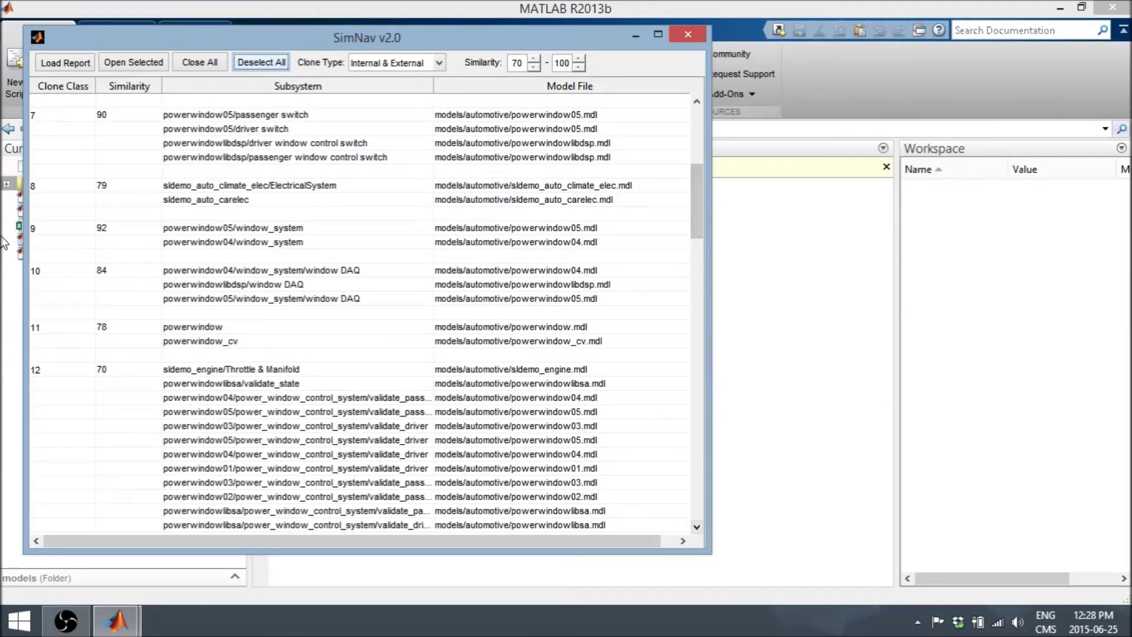
click(56, 339)
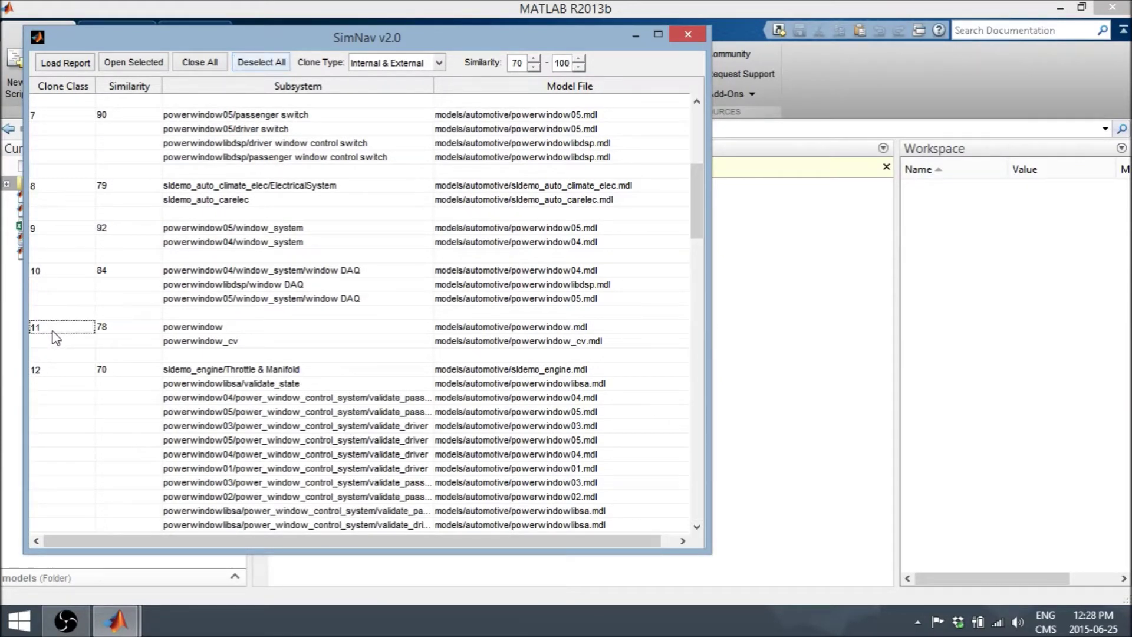
click(124, 65)
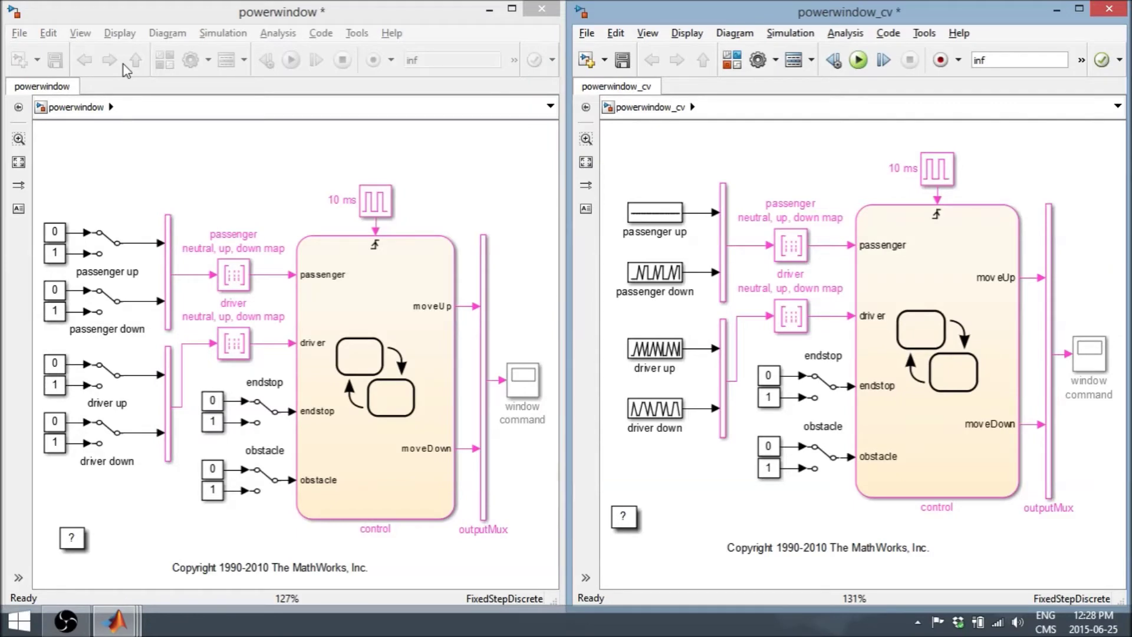
- Close the clone class 11 models, select clone class 8 in the report and clear that selection
key(alt+Tab)
key(alt+Tab)
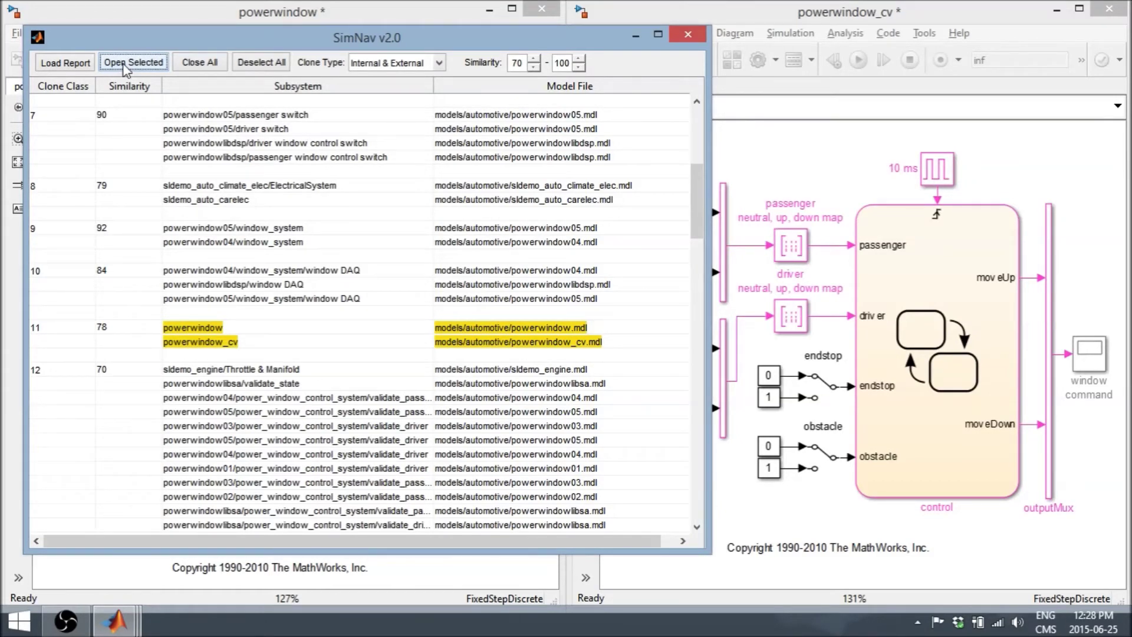
click(43, 192)
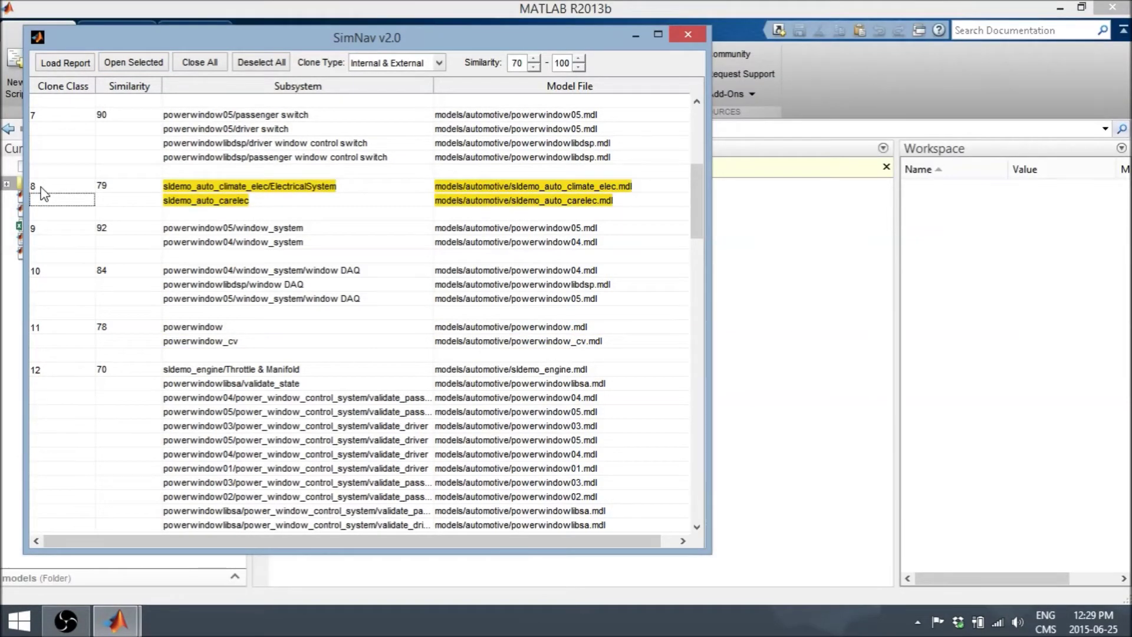
click(262, 63)
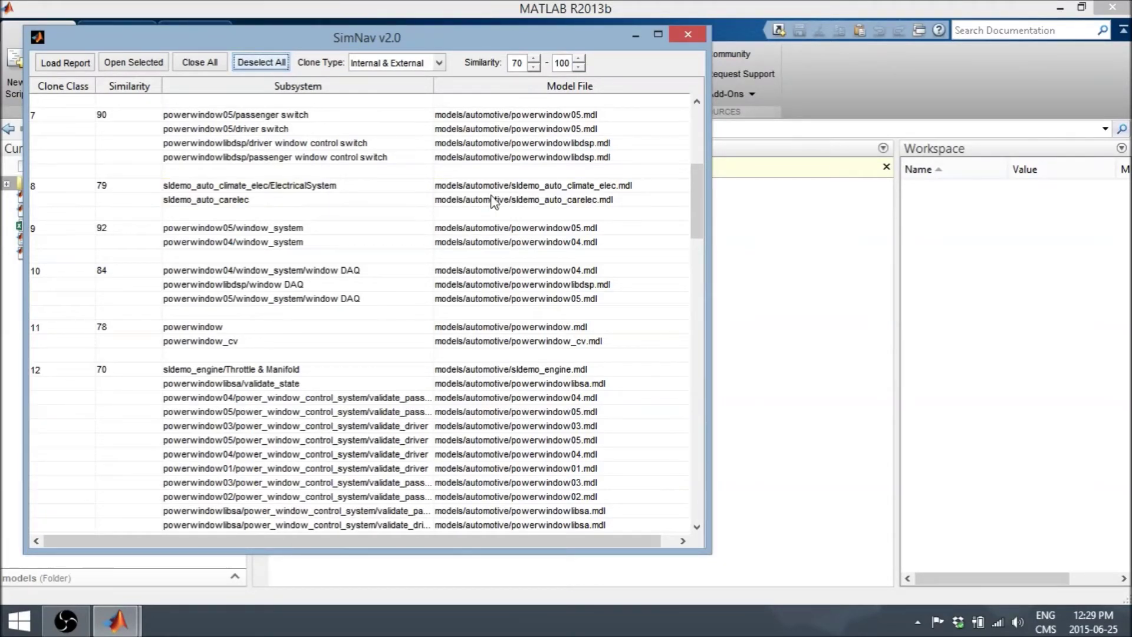
- Look through the full clone list, filter it to External Only clones and review the filtered list
drag(692, 203, 694, 127)
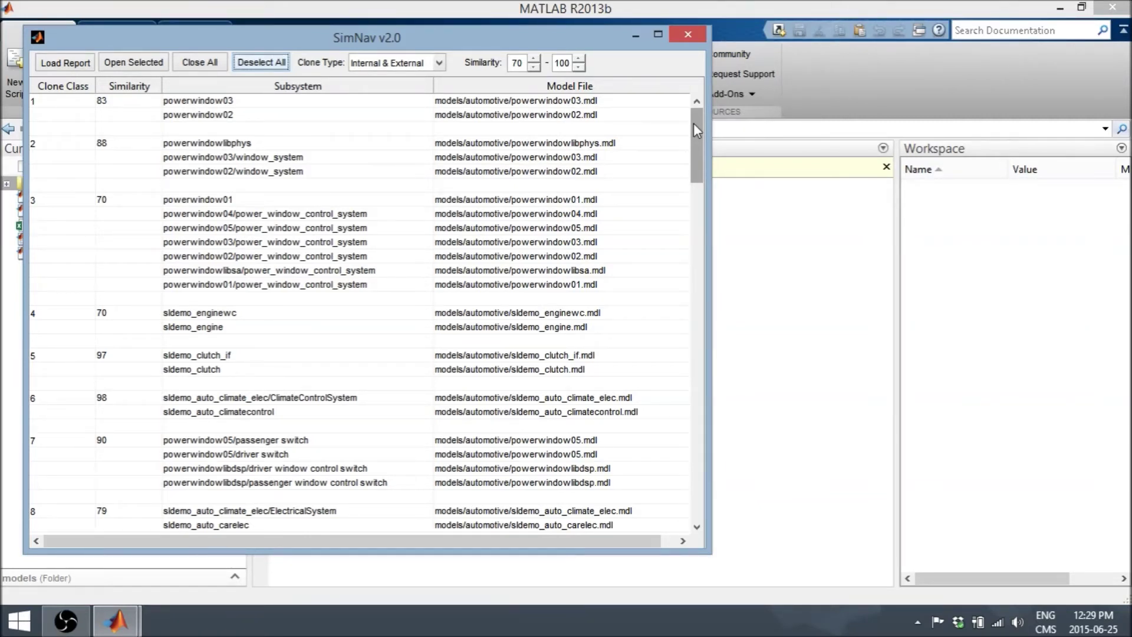
drag(694, 125, 692, 483)
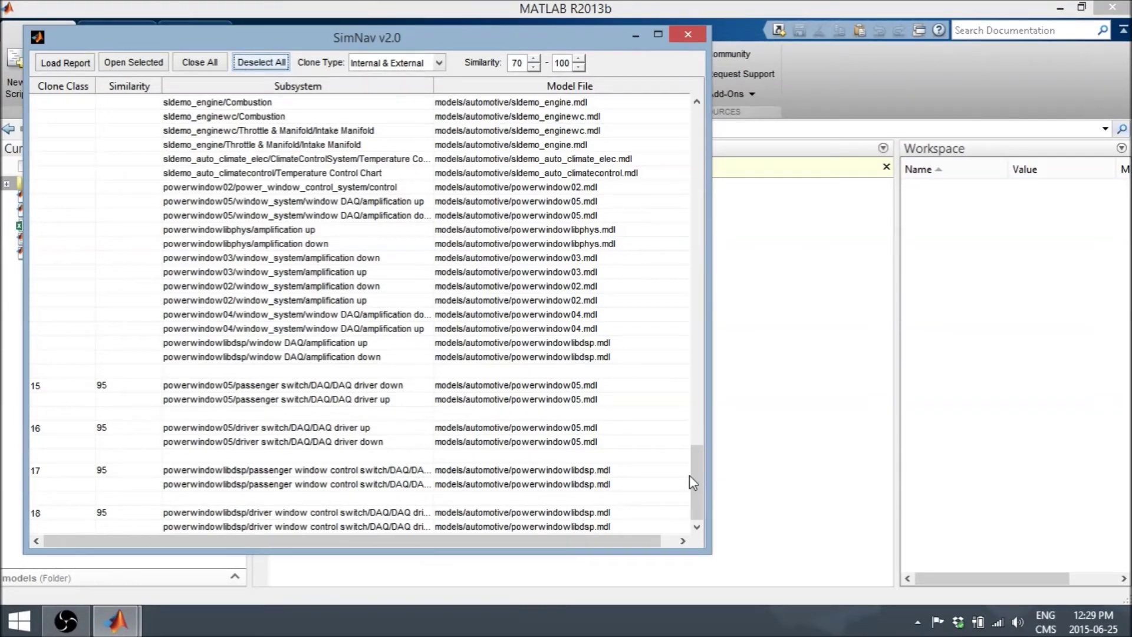
click(441, 62)
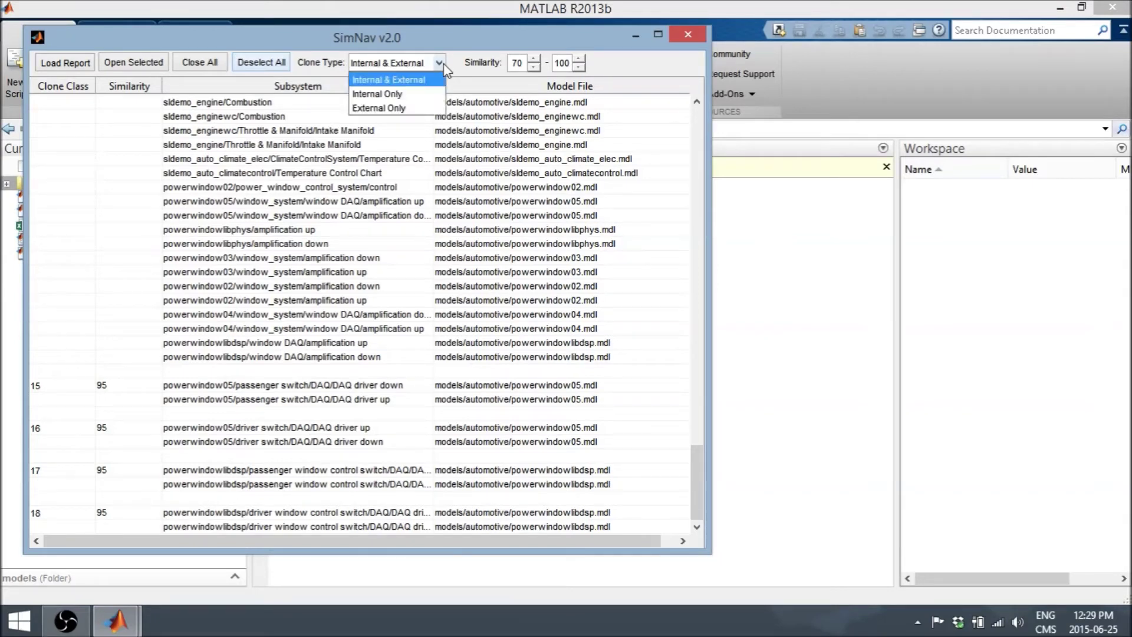
click(413, 107)
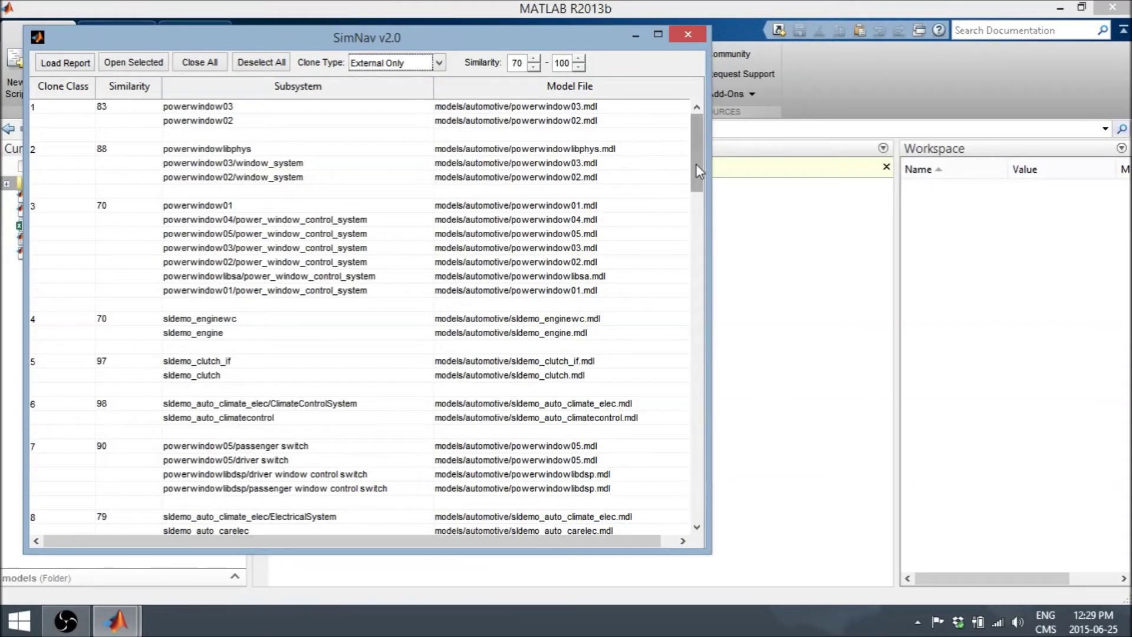
drag(697, 165, 683, 515)
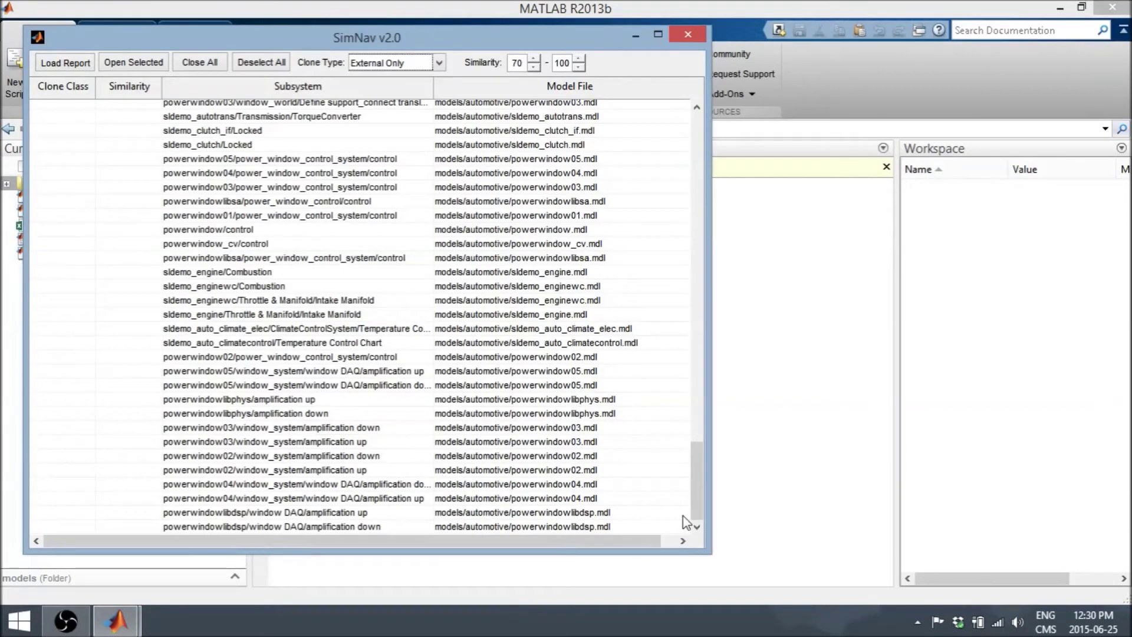
drag(694, 500, 648, 151)
- Filter the report to Internal Only clones and open the validate_passenger and validate_driver subsystems of powerwindow05 from clone class 12
click(439, 63)
click(420, 93)
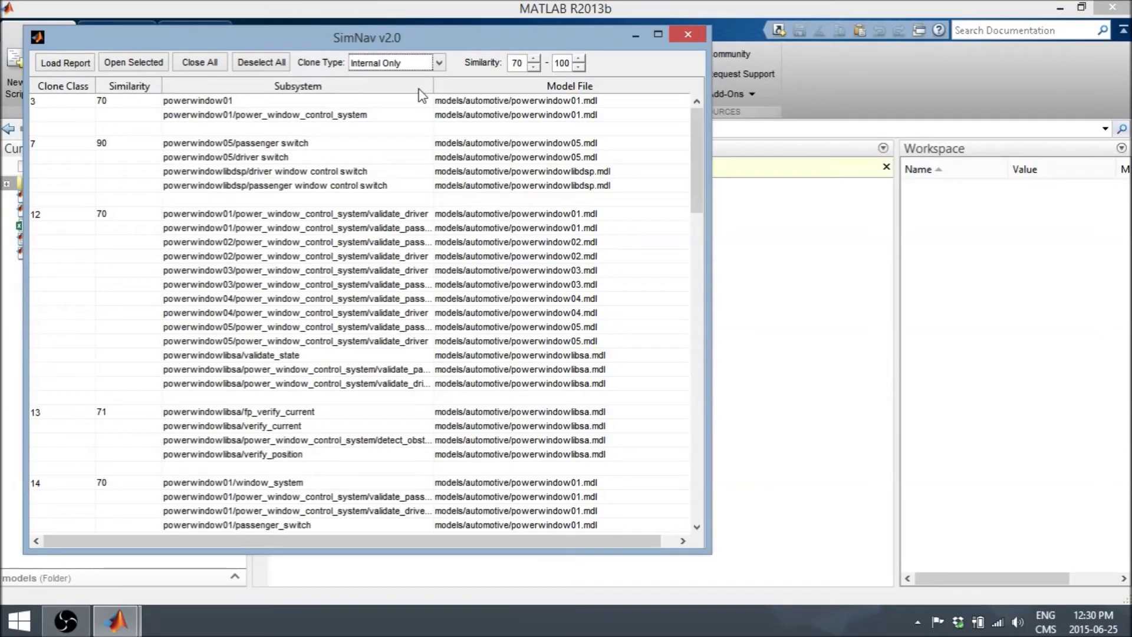
click(356, 327)
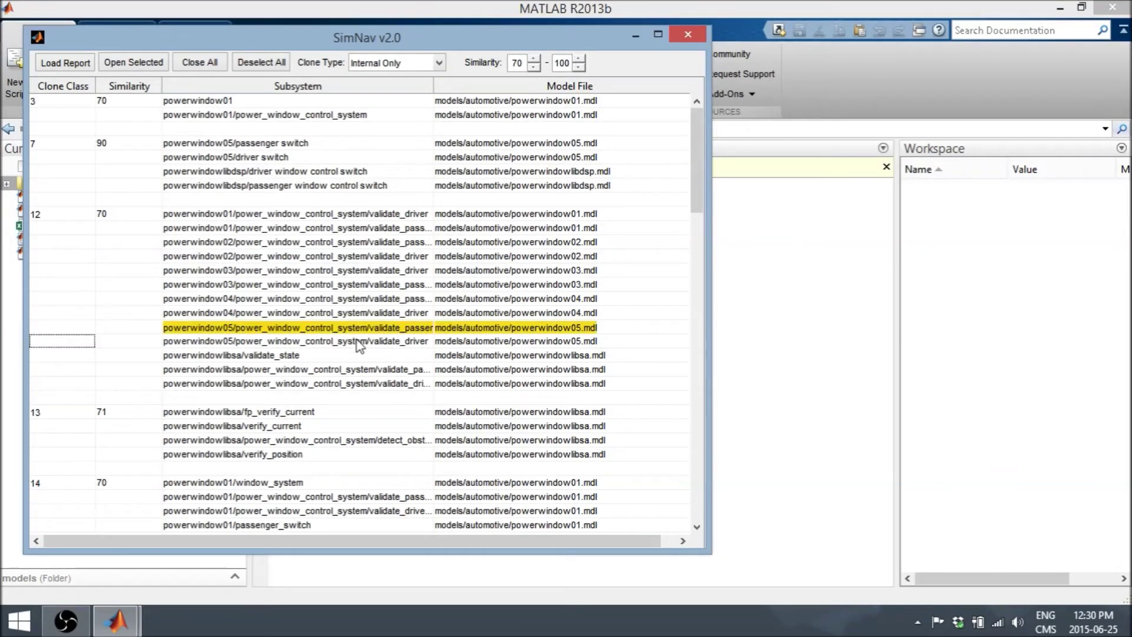
click(359, 342)
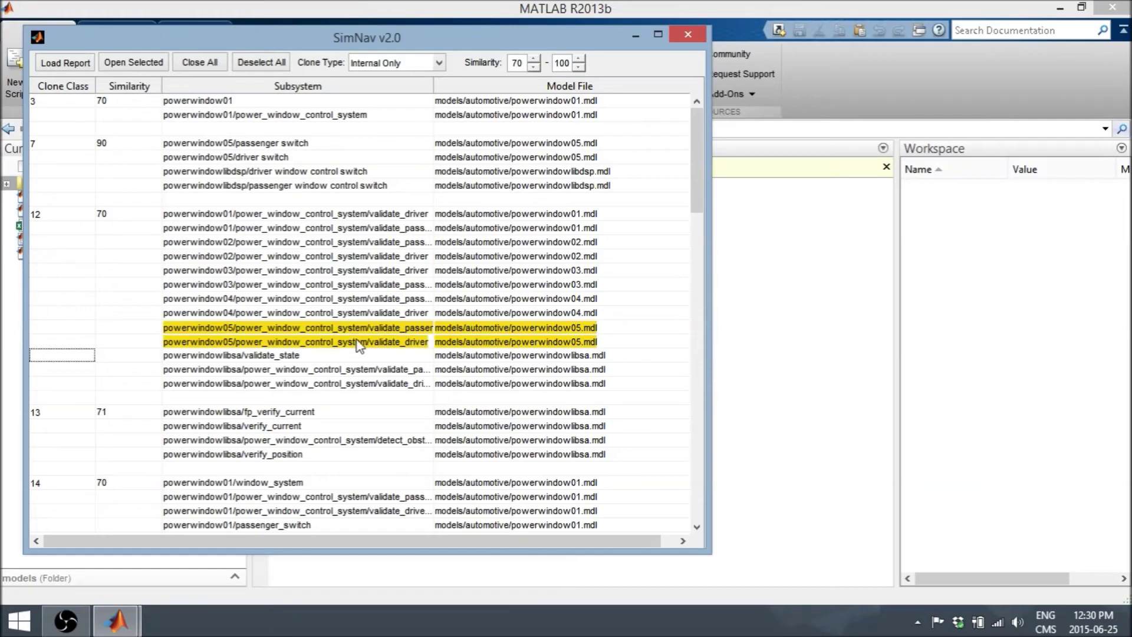
click(145, 60)
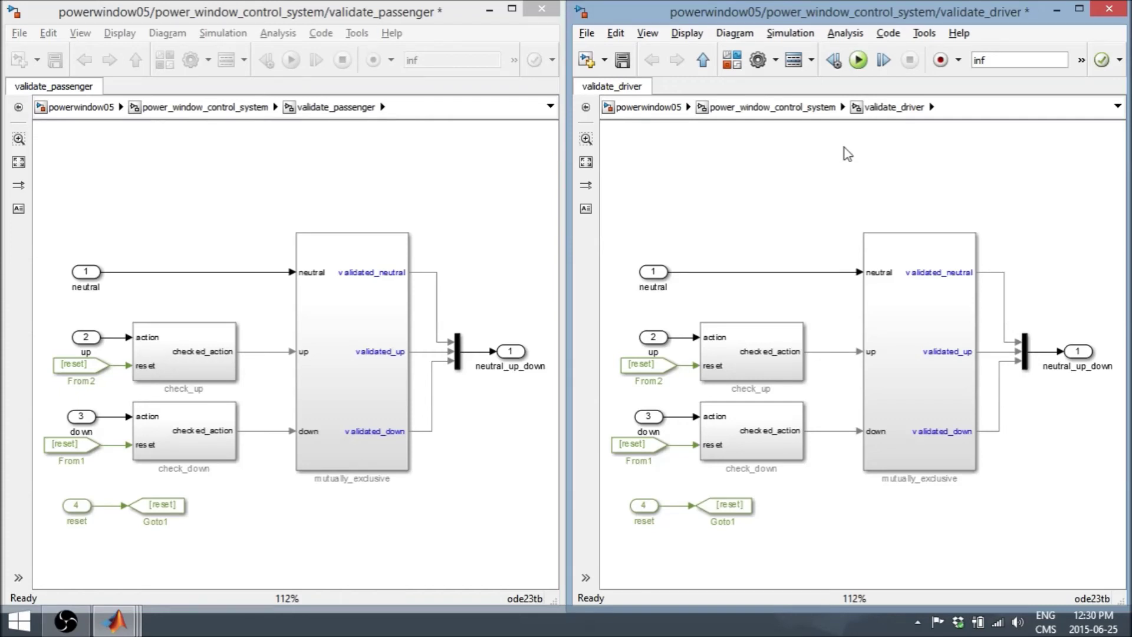
- Return to the clone report, close both powerwindow05 subsystem windows and deselect all entries
key(alt+Tab)
key(alt+Tab)
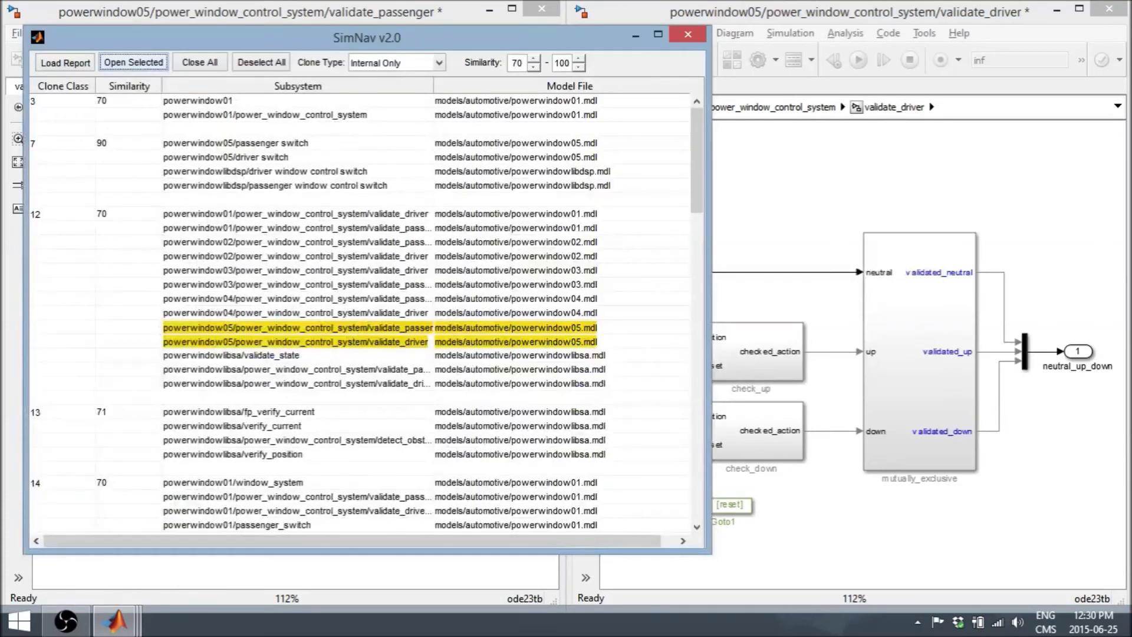
click(199, 63)
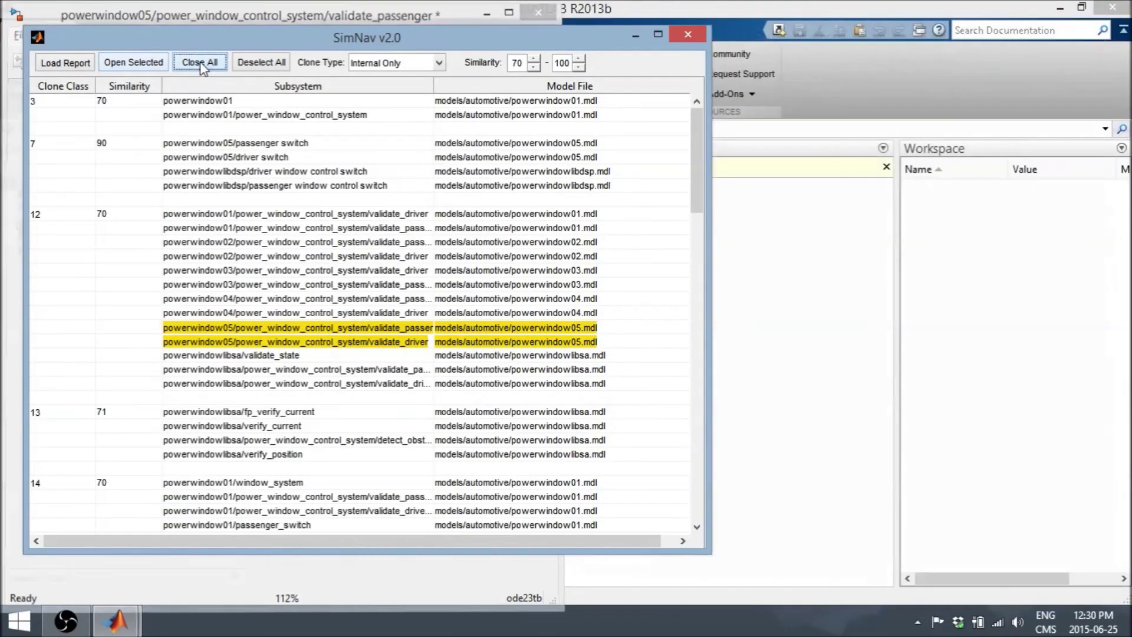
click(271, 62)
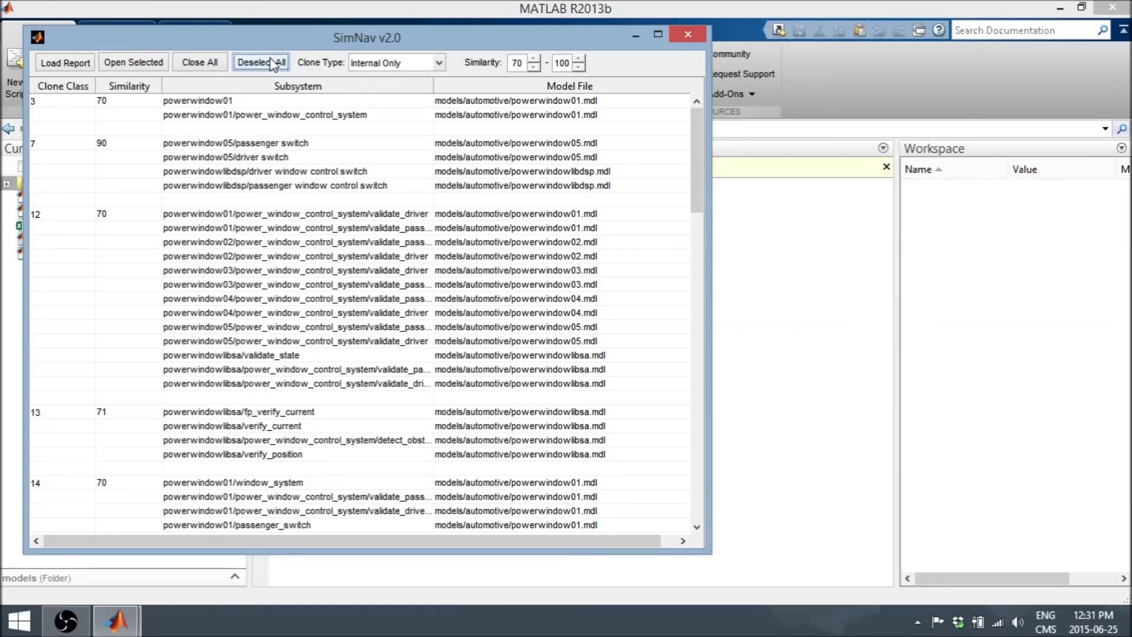
- Narrow the similarity range to 75–90 and set the clone type filter to Internal & External
click(536, 59)
click(536, 59)
click(536, 58)
click(536, 58)
click(536, 58)
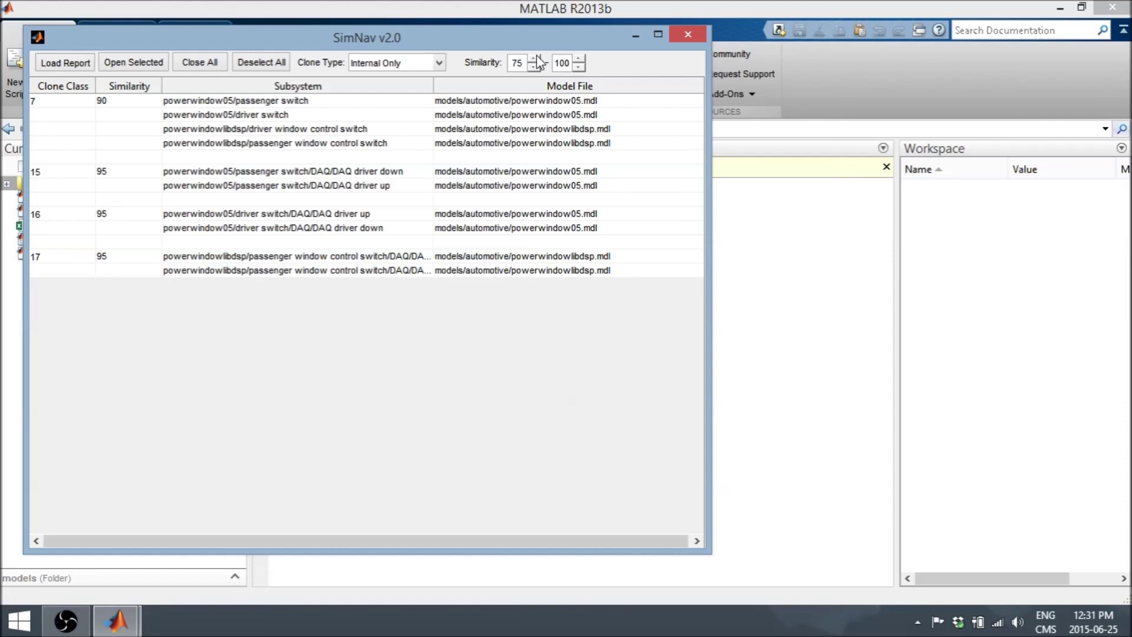
click(580, 67)
click(580, 66)
click(581, 67)
click(580, 66)
click(580, 66)
click(580, 67)
click(580, 67)
click(580, 67)
click(580, 67)
click(580, 66)
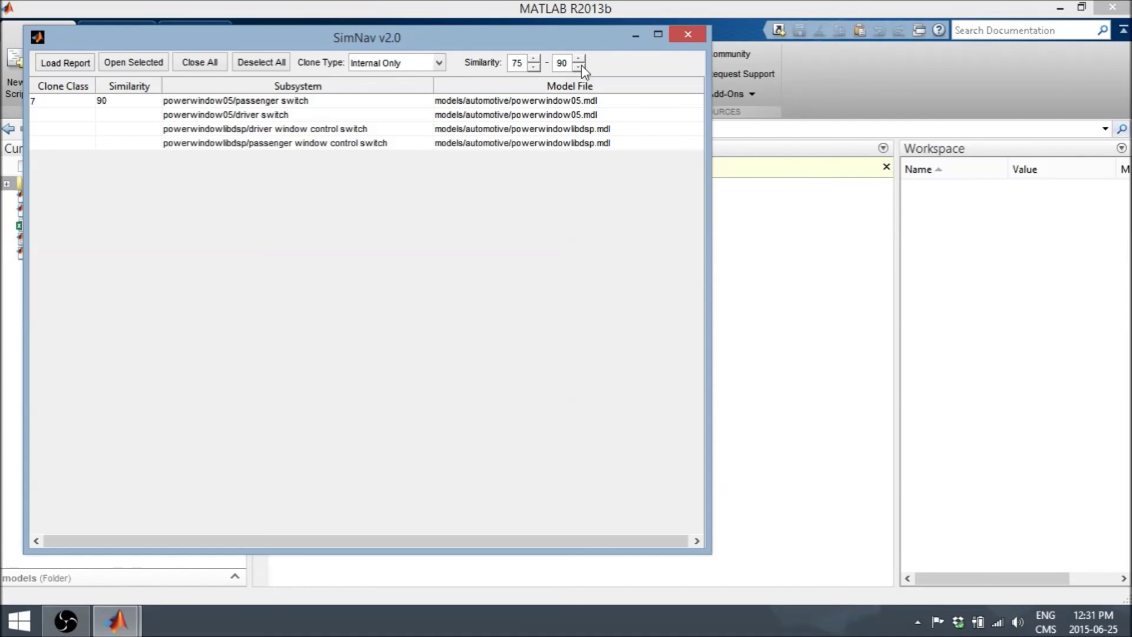
click(440, 63)
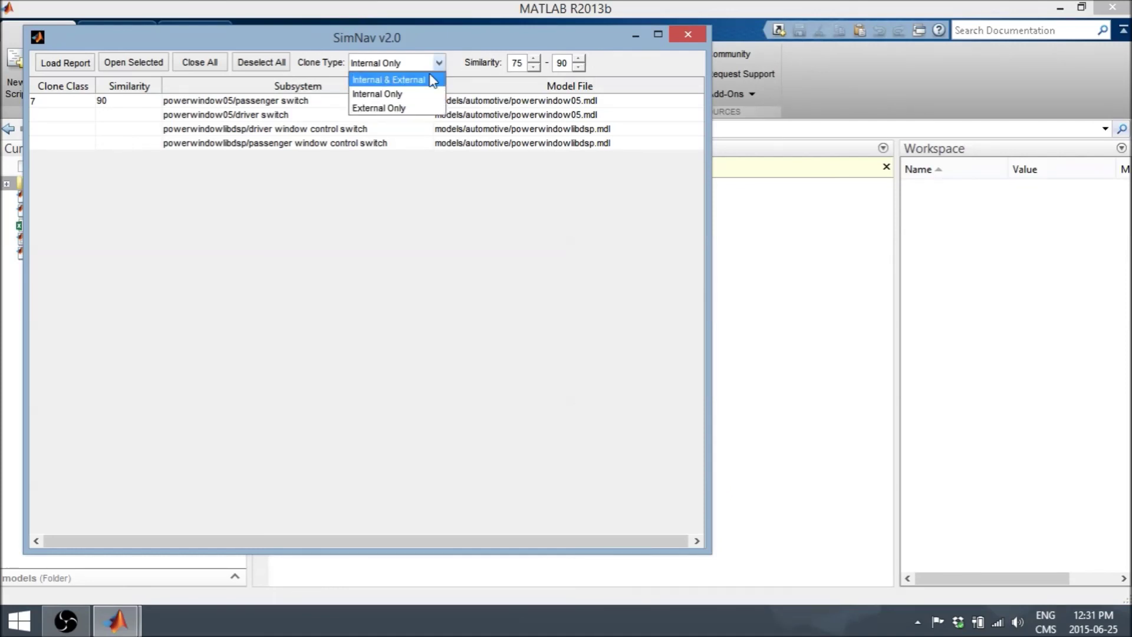
click(433, 79)
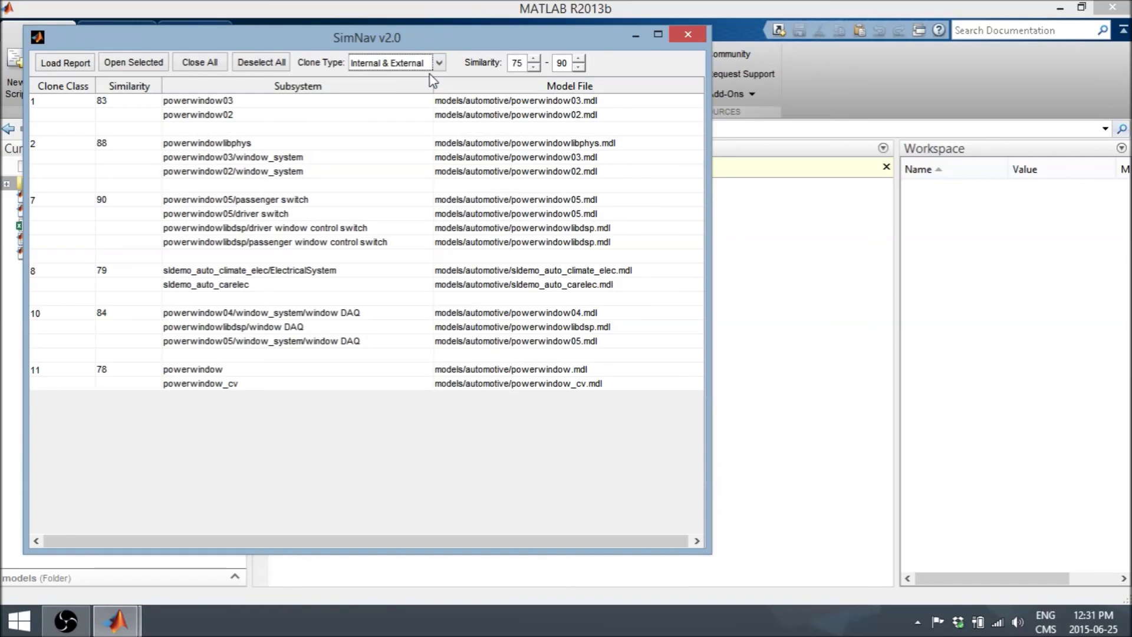